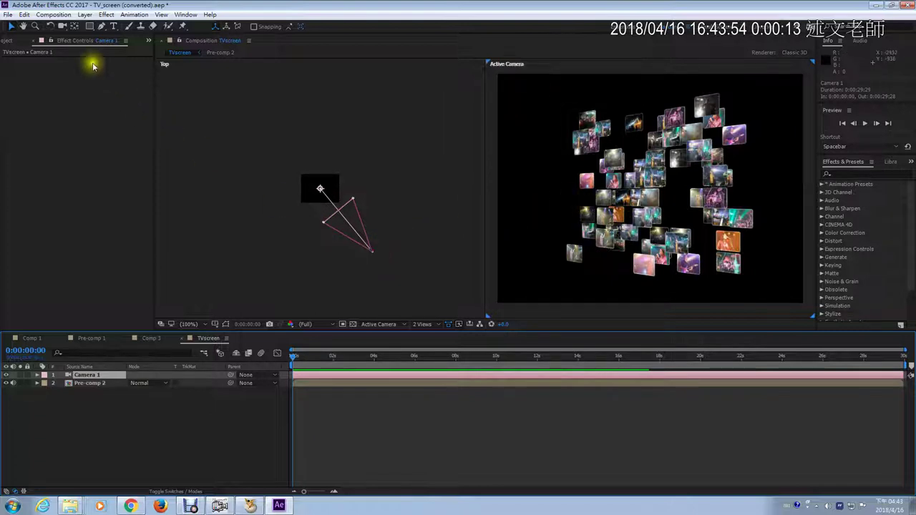
Move Camera 1 in the top view straight in front of the scene, at about 328, 264, -1240, and show the left view.
{"action": "left_click", "coordinate": [373, 254]}
{"action": "left_click", "coordinate": [378, 324]}
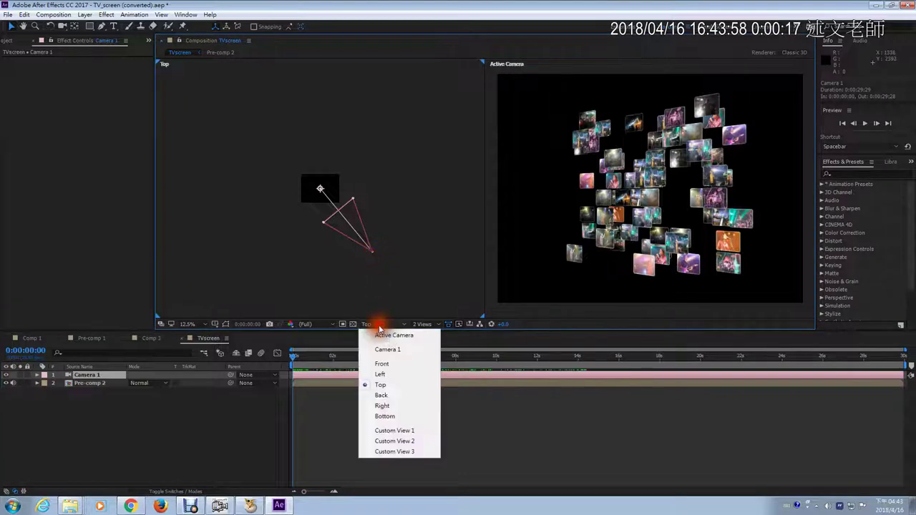
{"action": "left_click", "coordinate": [380, 373]}
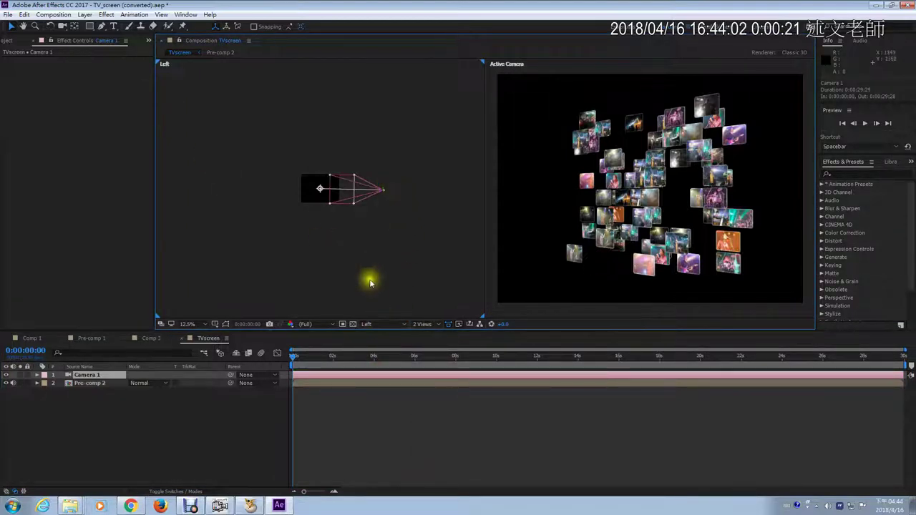
{"action": "left_click", "coordinate": [373, 324]}
{"action": "left_click", "coordinate": [380, 385]}
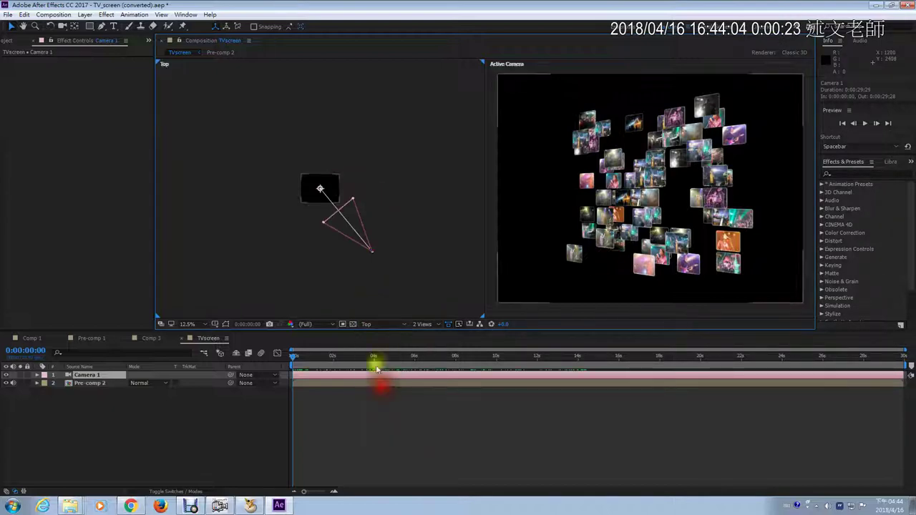
{"action": "left_click_drag", "start_coordinate": [373, 261], "coordinate": [323, 265]}
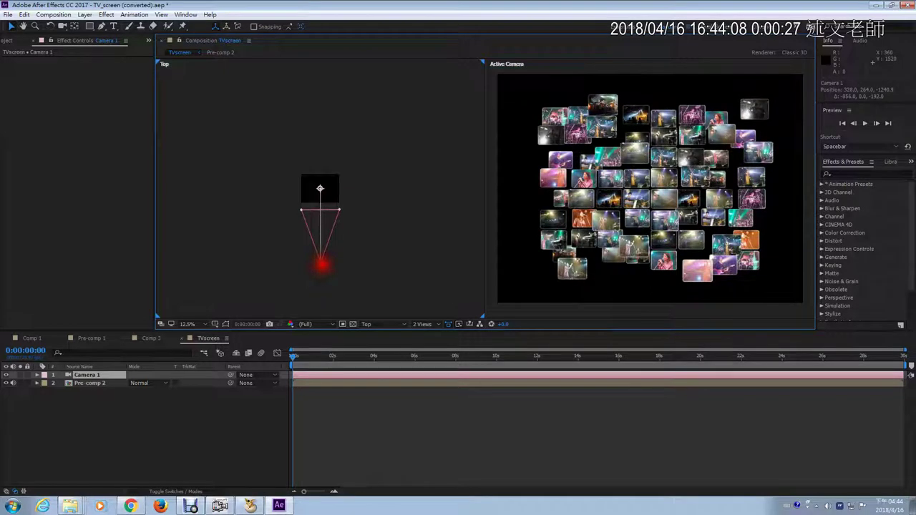
{"action": "left_click", "coordinate": [379, 324]}
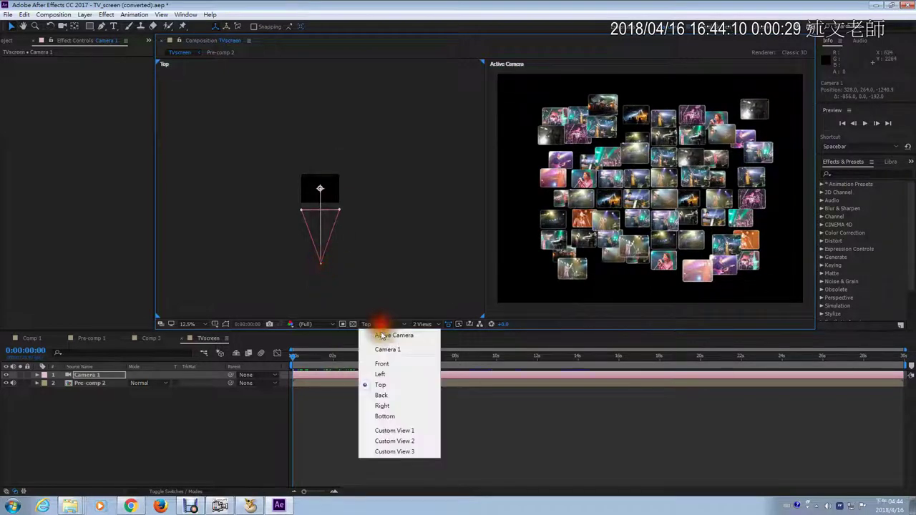
{"action": "left_click", "coordinate": [381, 374]}
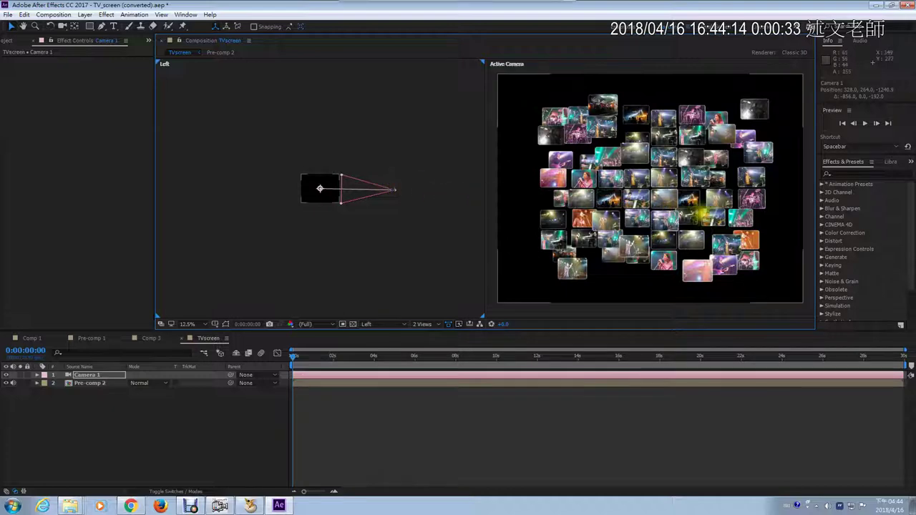
{"action": "mouse_move", "coordinate": [797, 231]}
{"action": "left_mouse_down"}
{"action": "mouse_move", "coordinate": [759, 218]}
{"action": "mouse_move", "coordinate": [737, 228]}
{"action": "mouse_move", "coordinate": [700, 203]}
{"action": "left_mouse_up"}
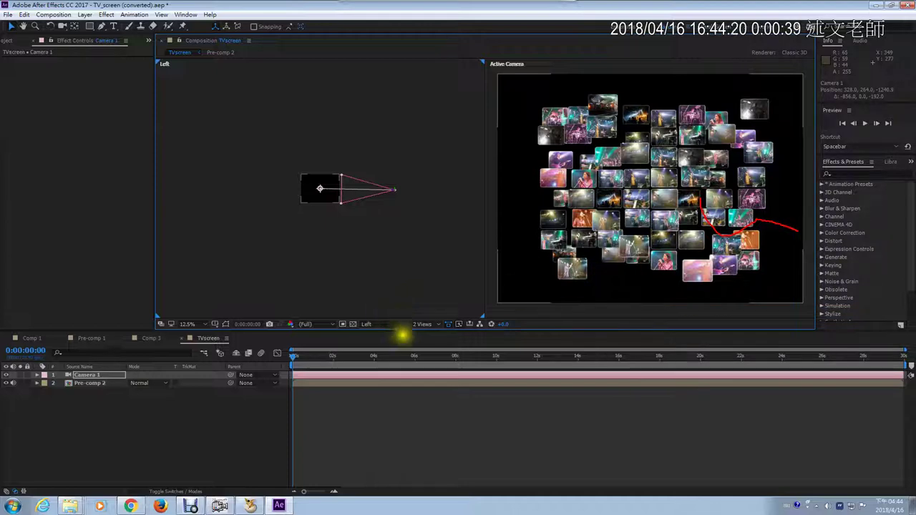
{"action": "mouse_move", "coordinate": [405, 333]}
{"action": "left_mouse_down"}
{"action": "mouse_move", "coordinate": [416, 301]}
{"action": "mouse_move", "coordinate": [454, 318]}
{"action": "mouse_move", "coordinate": [393, 340]}
{"action": "left_mouse_up"}
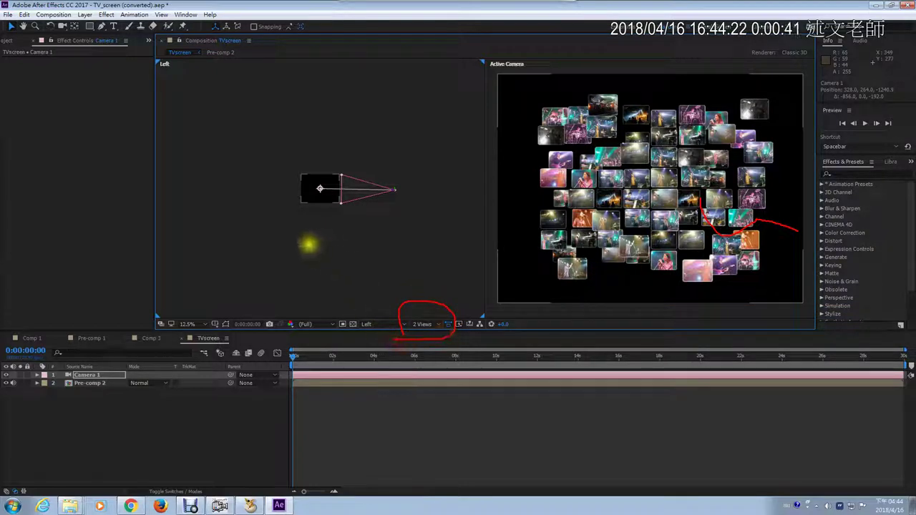
{"action": "left_click_drag", "start_coordinate": [309, 246], "coordinate": [374, 207]}
{"action": "left_click_drag", "start_coordinate": [550, 221], "coordinate": [621, 176]}
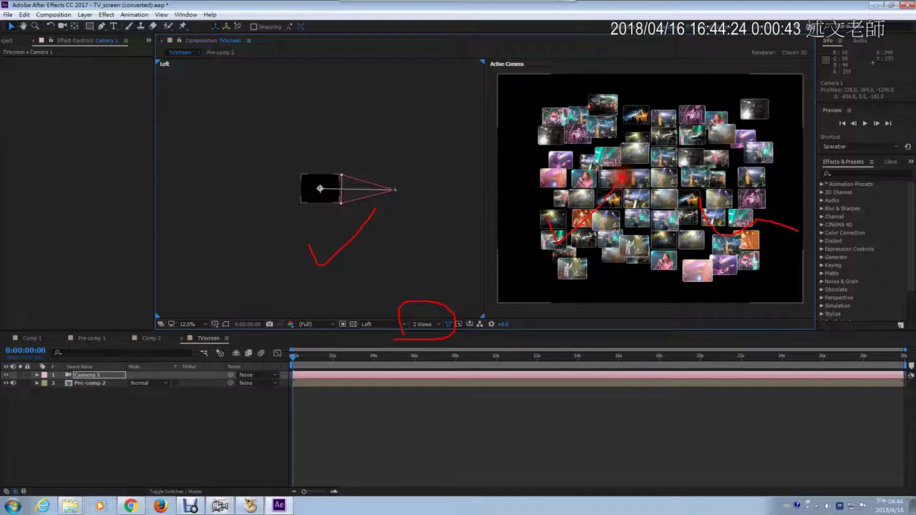
{"action": "mouse_move", "coordinate": [62, 31]}
{"action": "left_mouse_down"}
{"action": "mouse_move", "coordinate": [47, 10]}
{"action": "mouse_move", "coordinate": [65, 11]}
{"action": "mouse_move", "coordinate": [73, 33]}
{"action": "left_mouse_up"}
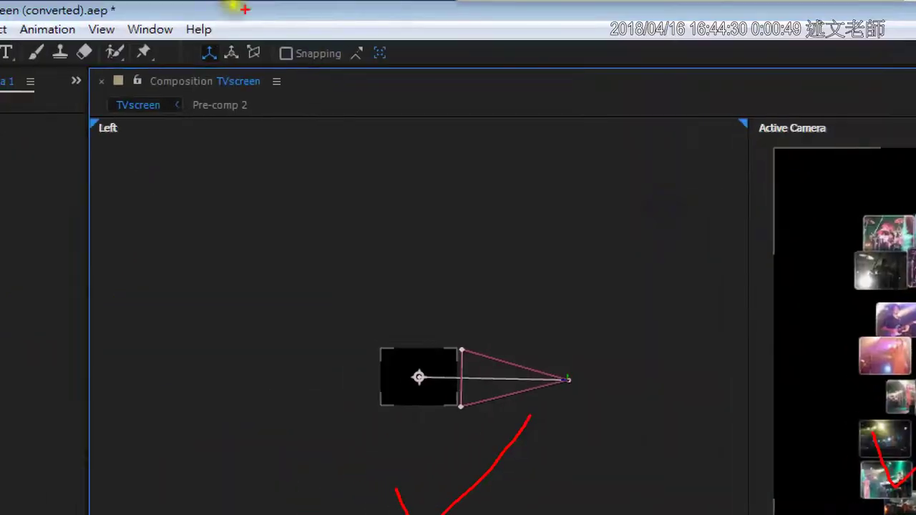
{"action": "left_click_drag", "start_coordinate": [134, 85], "coordinate": [170, 153]}
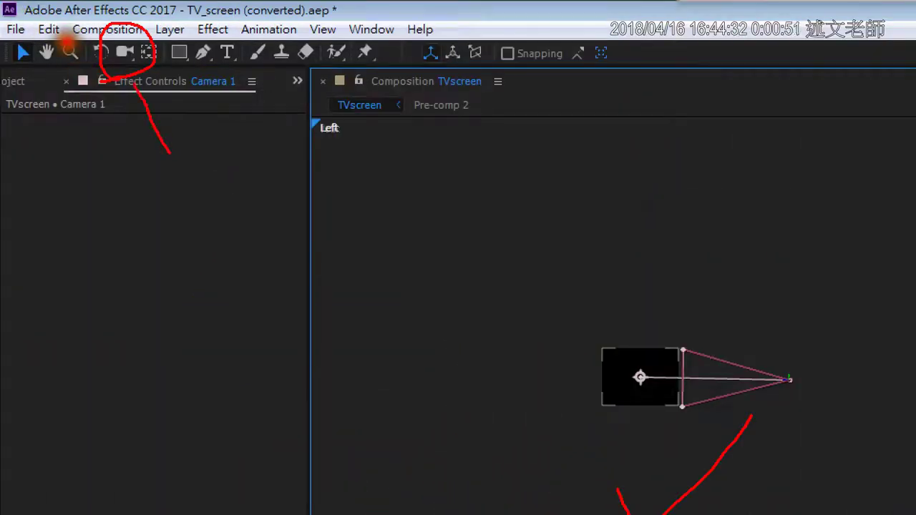
{"action": "left_click_drag", "start_coordinate": [139, 74], "coordinate": [184, 88]}
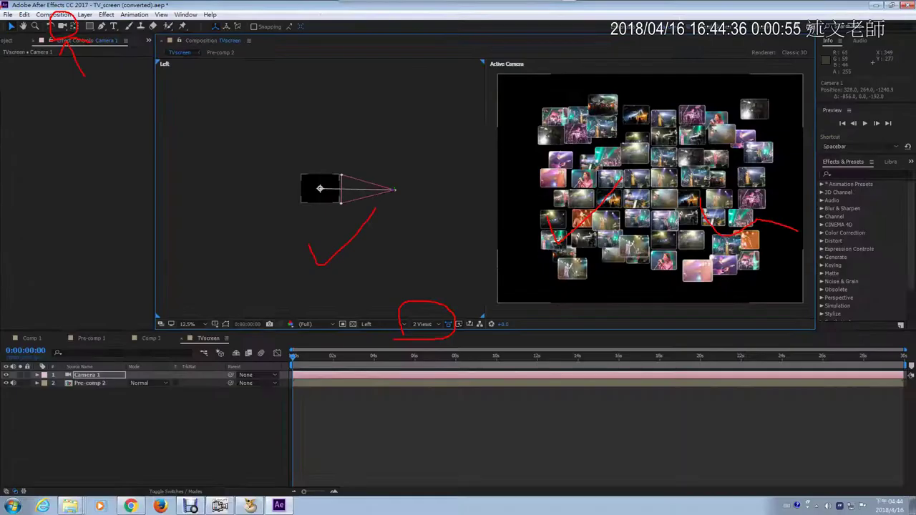
{"action": "left_click_drag", "start_coordinate": [538, 102], "coordinate": [570, 69]}
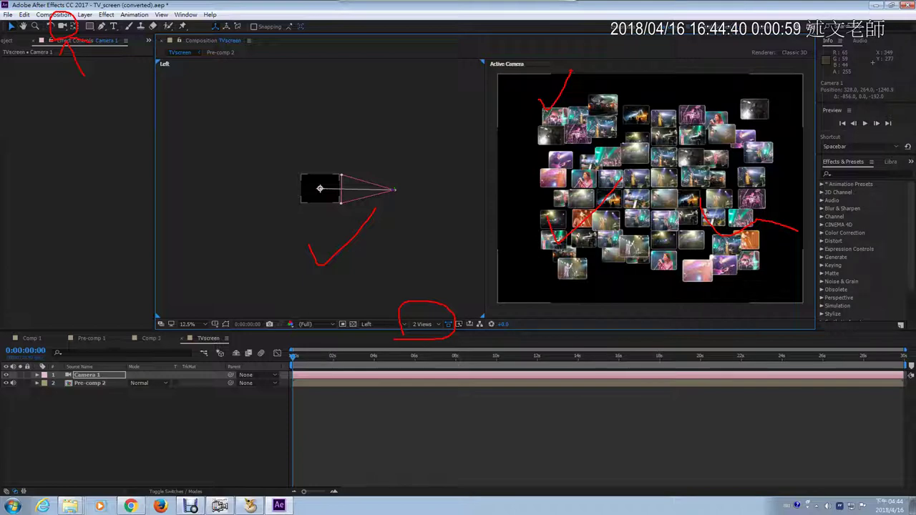
{"action": "key", "text": "Escape"}
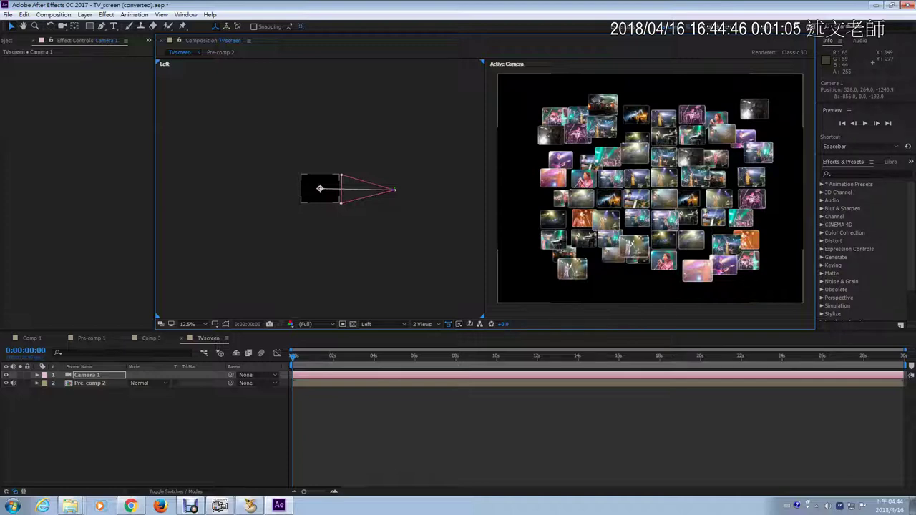
{"action": "left_click", "coordinate": [219, 506]}
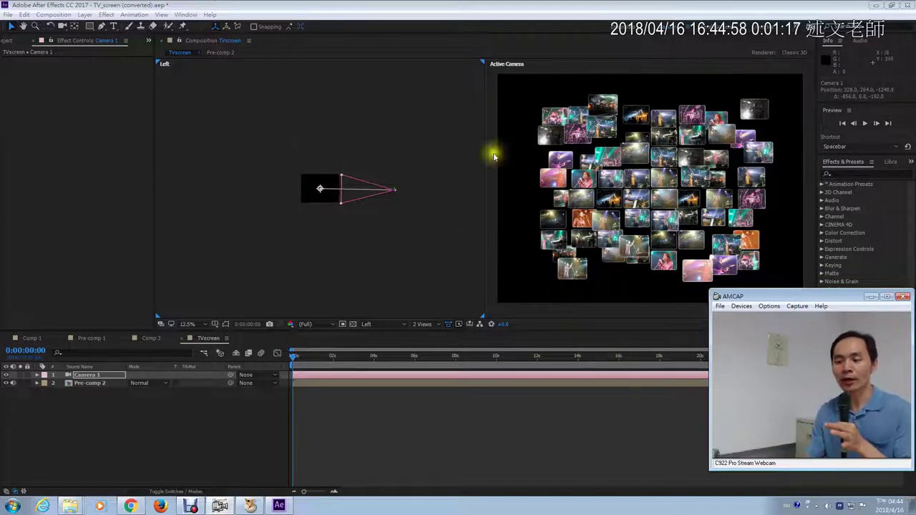
Select Camera 1 and change the left view to the top view.
{"action": "left_click", "coordinate": [409, 148]}
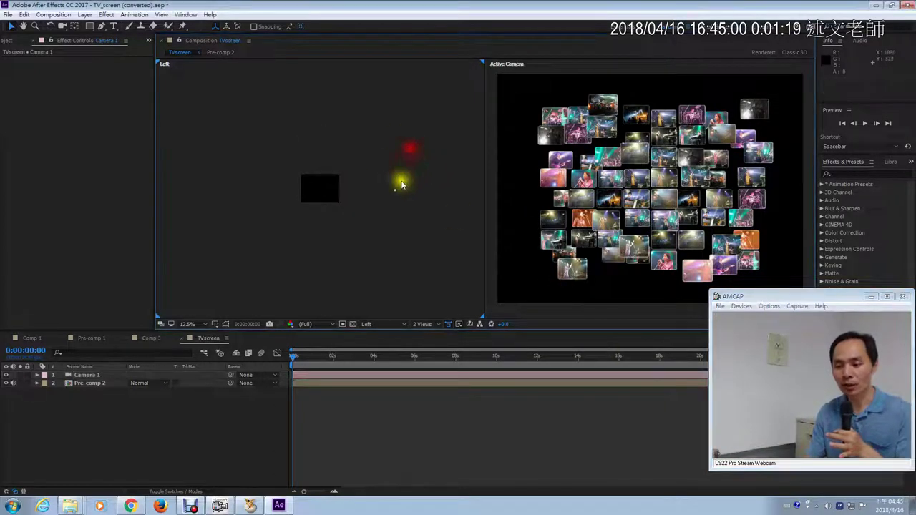
{"action": "left_click", "coordinate": [398, 194]}
{"action": "left_click", "coordinate": [389, 324]}
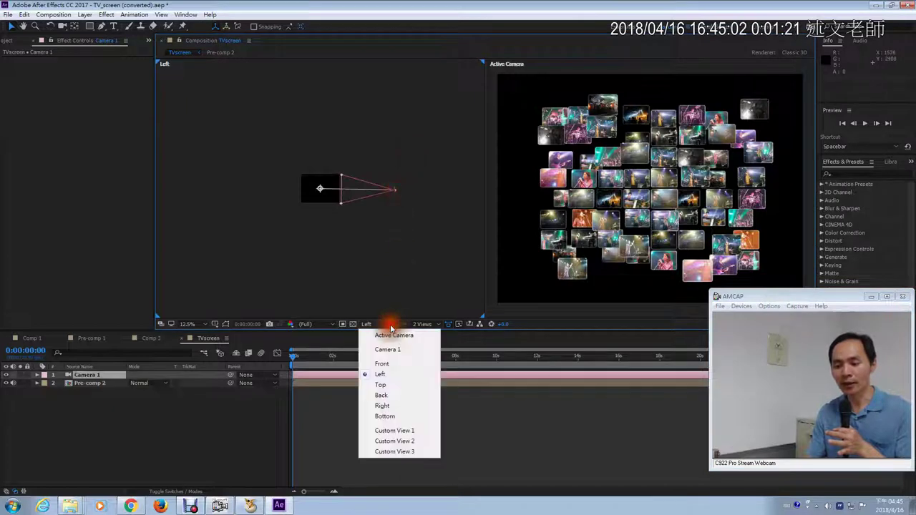
{"action": "left_click", "coordinate": [389, 375]}
{"action": "left_click", "coordinate": [391, 392]}
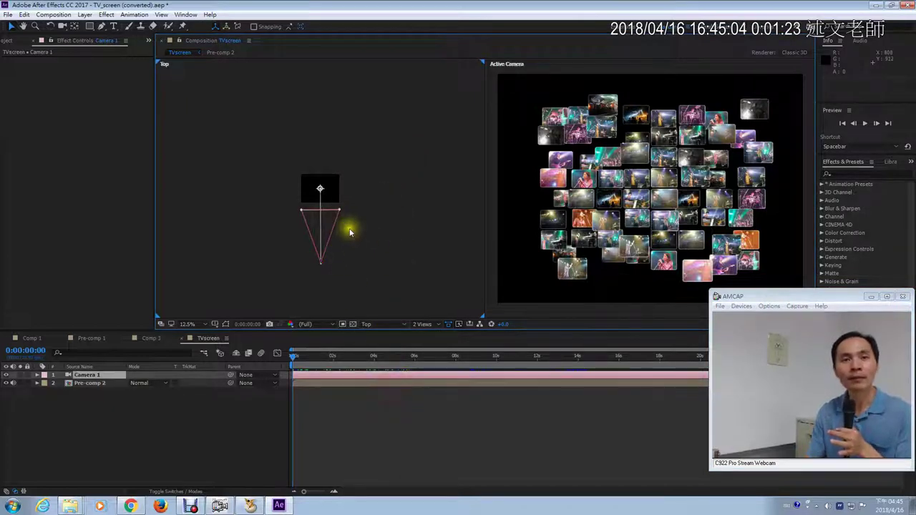
Orbit Camera 1 with the Orbit Camera Tool to an oblique view of the picture wall, at about 1201, 323, -870.
{"action": "left_click", "coordinate": [62, 26]}
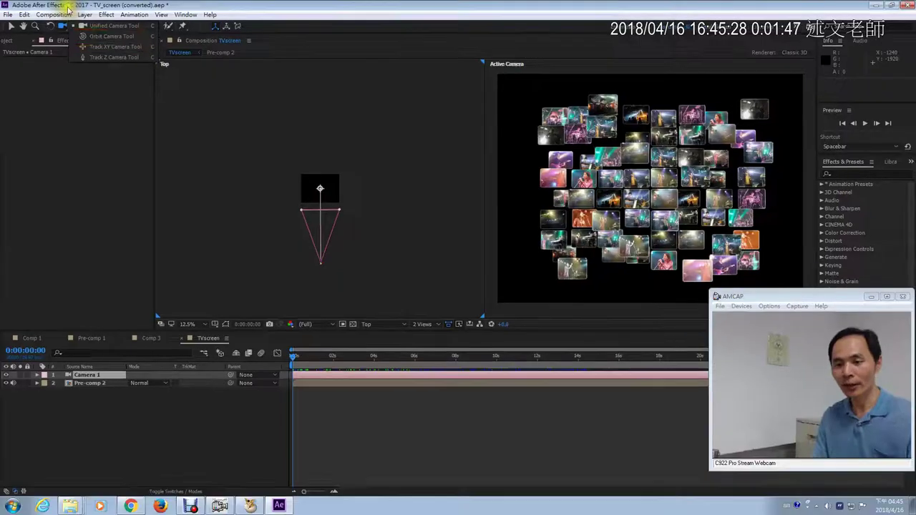
{"action": "left_click", "coordinate": [100, 35]}
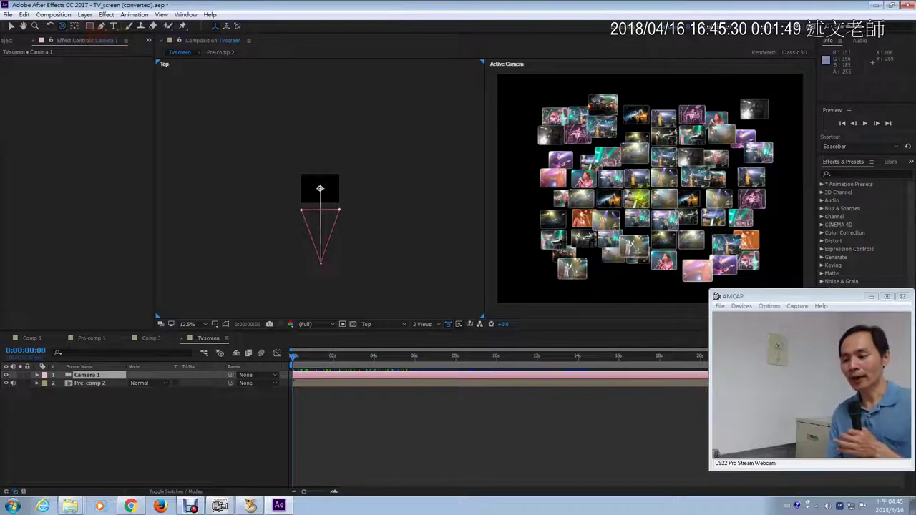
{"action": "left_click_drag", "start_coordinate": [541, 115], "coordinate": [640, 255]}
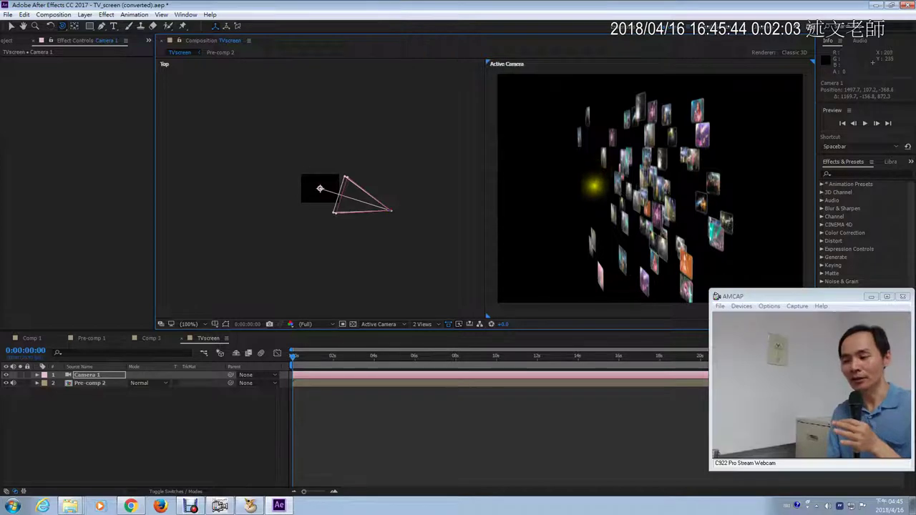
{"action": "left_click_drag", "start_coordinate": [593, 184], "coordinate": [644, 153]}
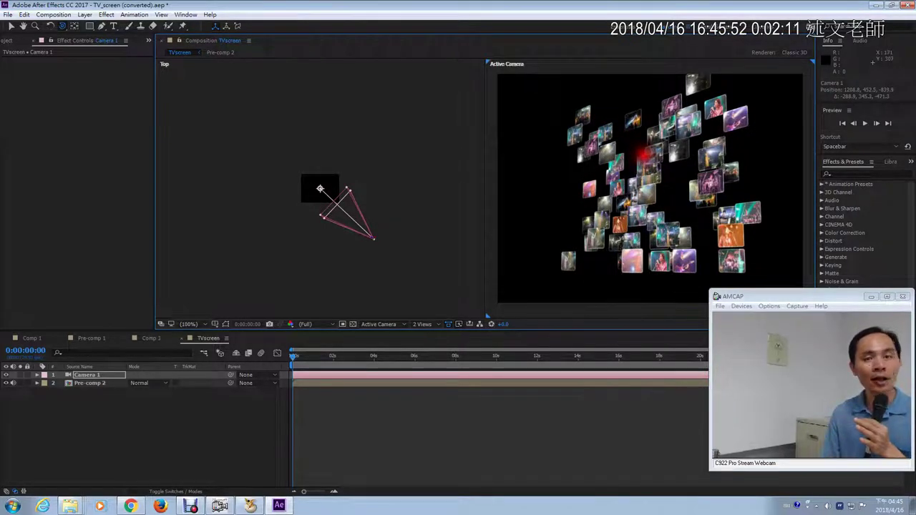
{"action": "left_click_drag", "start_coordinate": [644, 154], "coordinate": [645, 169]}
Reveal Camera 1's transform properties, enable Position keyframing, and place the first keyframe at about 0:00:05:25.
{"action": "left_click", "coordinate": [37, 376]}
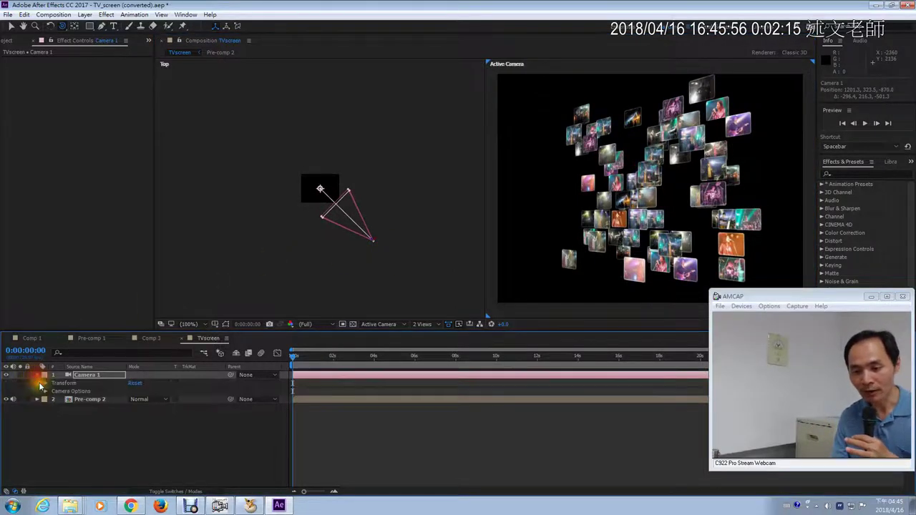
{"action": "left_click", "coordinate": [46, 385]}
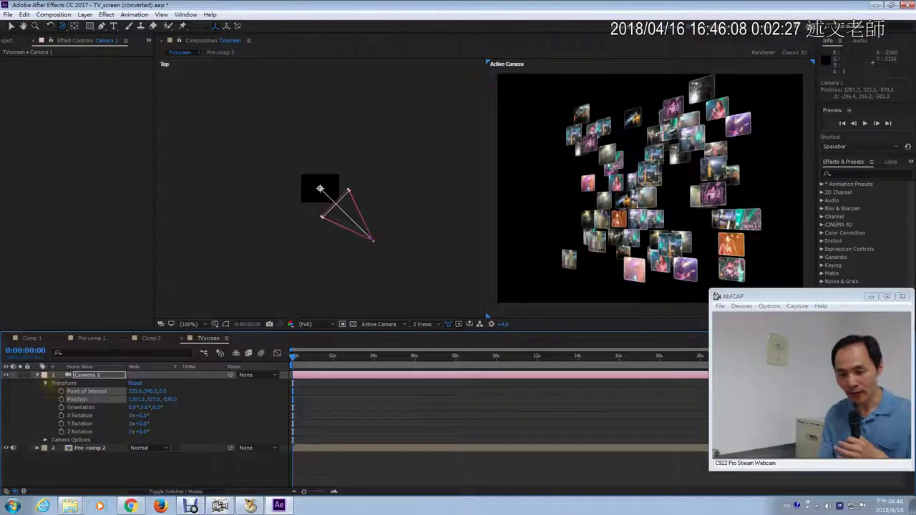
{"action": "left_click", "coordinate": [61, 399]}
{"action": "left_click", "coordinate": [61, 392]}
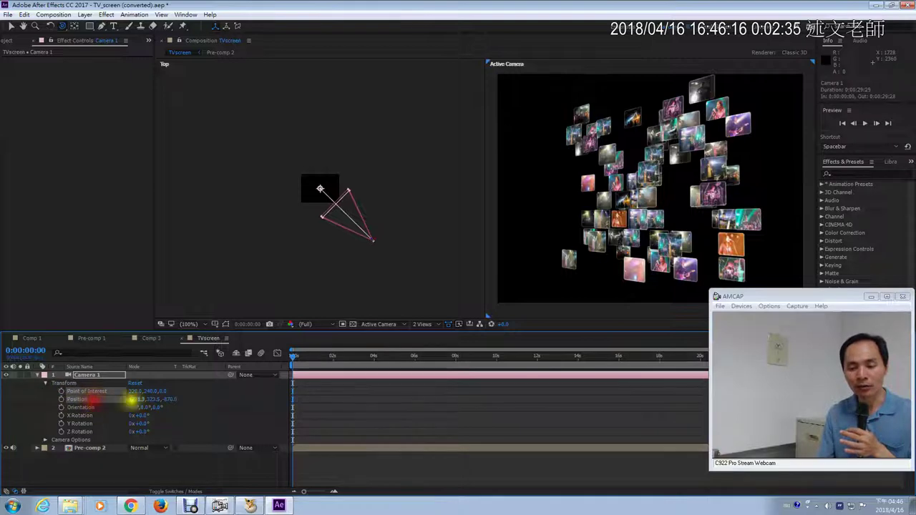
{"action": "left_click", "coordinate": [219, 408]}
{"action": "left_click", "coordinate": [77, 401]}
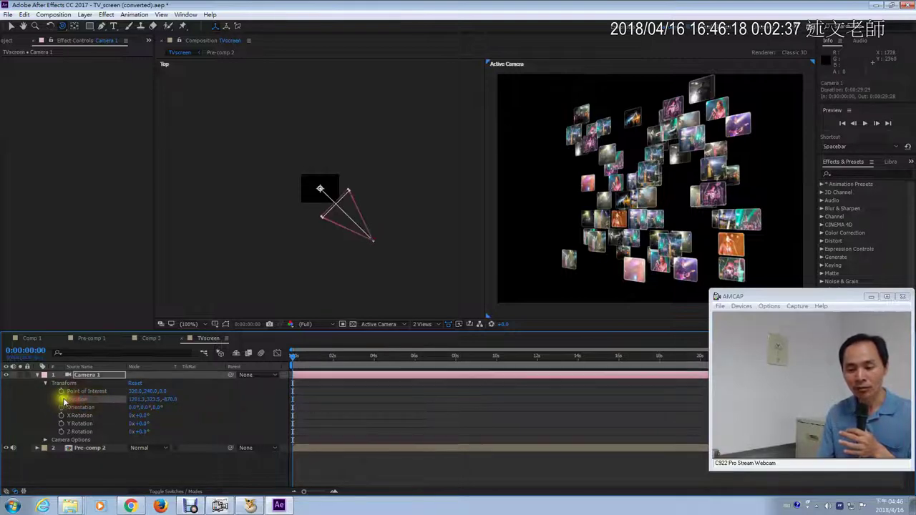
{"action": "left_click", "coordinate": [61, 399]}
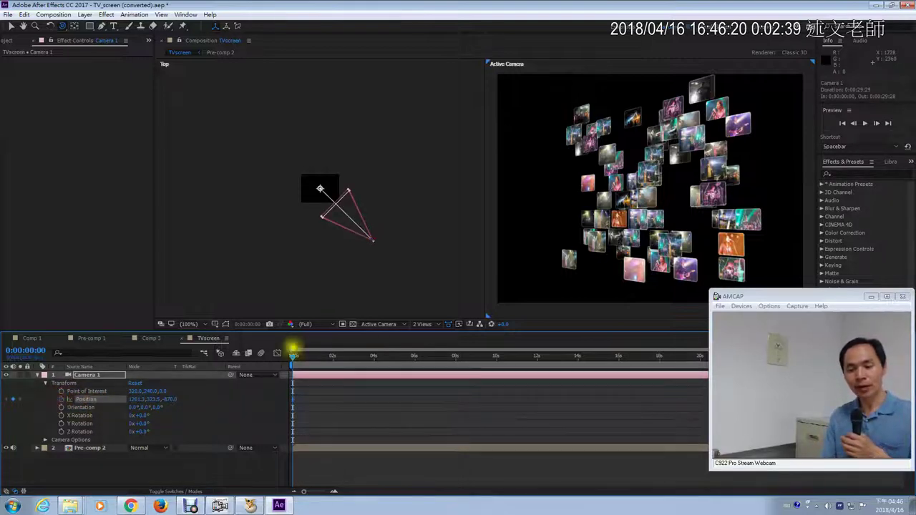
{"action": "left_click_drag", "start_coordinate": [295, 359], "coordinate": [414, 364]}
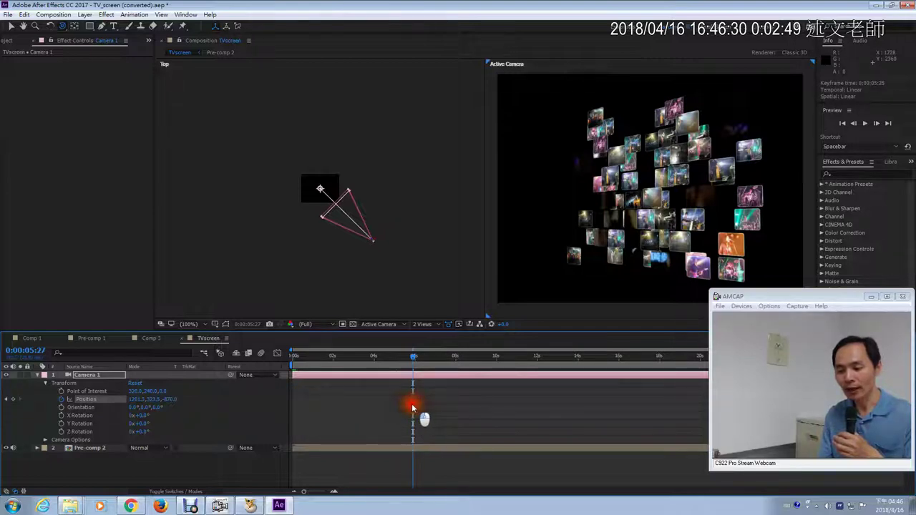
At 0:00:08:00, orbit Camera 1 to face the picture wall head-on, keyframing its position at about 317, 199, -1240.
{"action": "left_click_drag", "start_coordinate": [296, 361], "coordinate": [456, 368]}
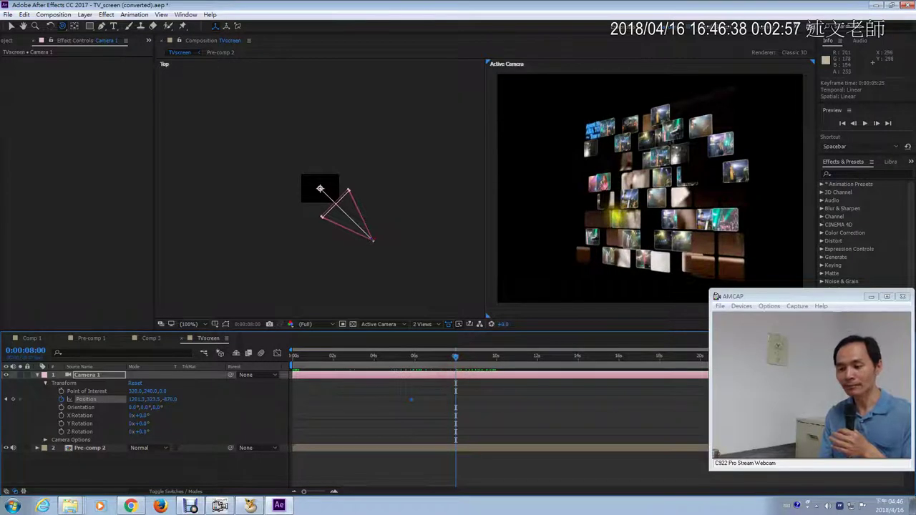
{"action": "left_click_drag", "start_coordinate": [372, 240], "coordinate": [321, 259]}
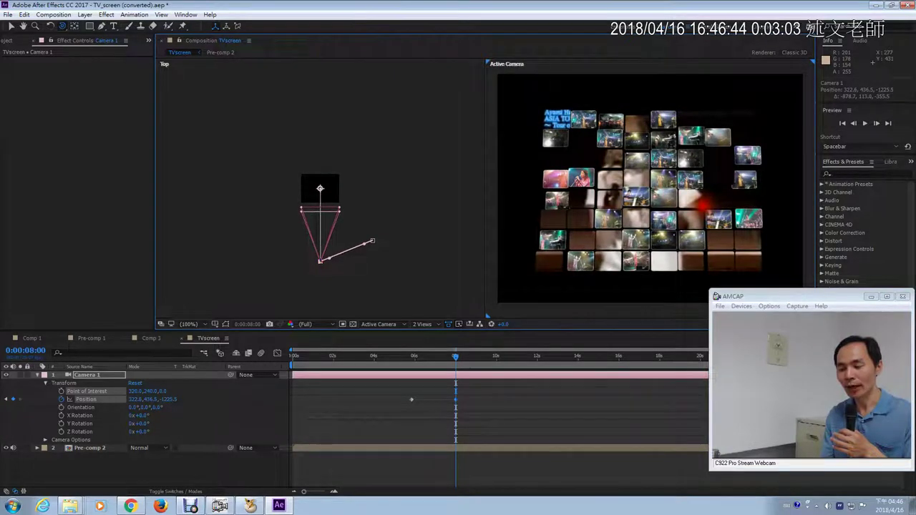
{"action": "left_click_drag", "start_coordinate": [321, 260], "coordinate": [320, 262]}
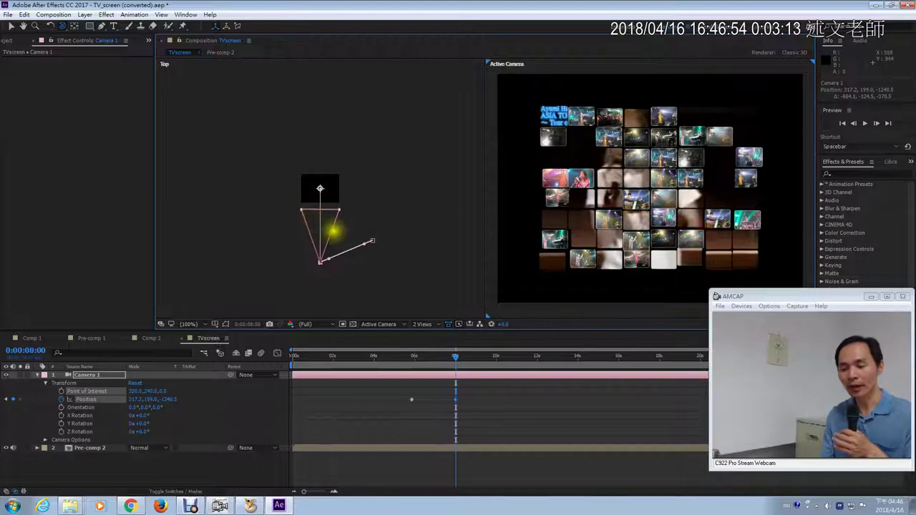
At 0:00:11:02, move Camera 1 close to the picture wall with the Track Z Camera Tool, keyframing a Z position of about -319.
{"action": "left_click", "coordinate": [458, 358]}
{"action": "left_click_drag", "start_coordinate": [458, 360], "coordinate": [519, 360]}
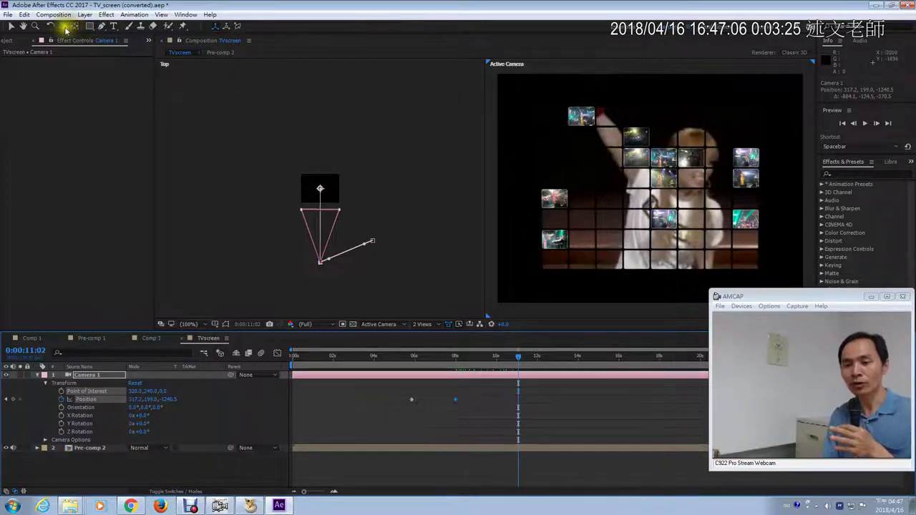
{"action": "left_click_drag", "start_coordinate": [74, 26], "coordinate": [100, 57]}
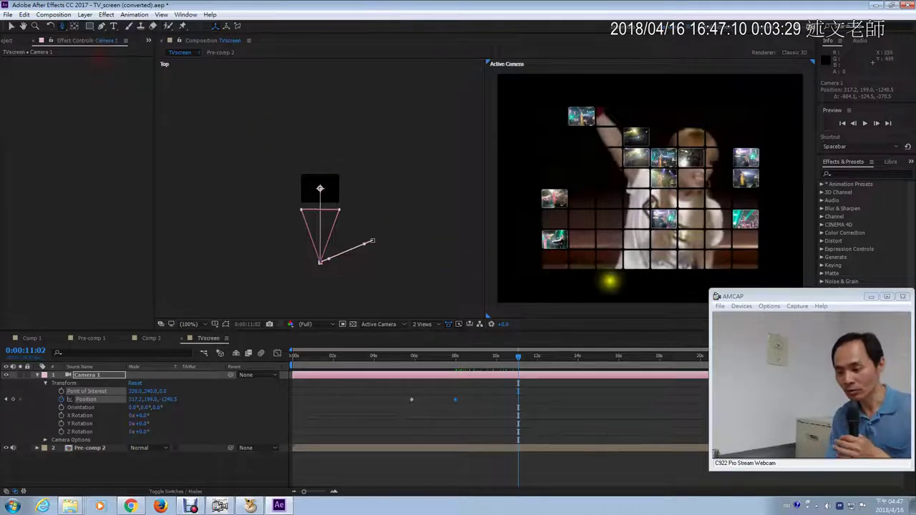
{"action": "left_click_drag", "start_coordinate": [319, 259], "coordinate": [320, 208]}
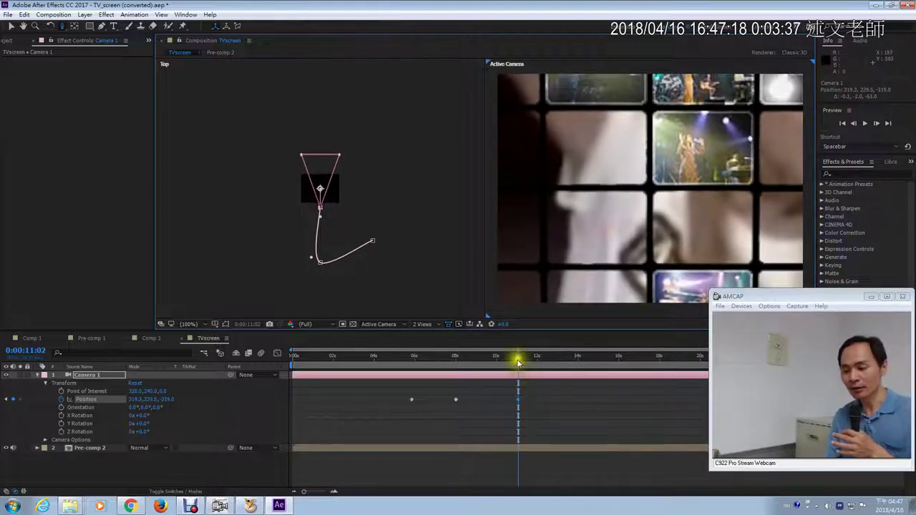
{"action": "mouse_move", "coordinate": [518, 362]}
{"action": "left_mouse_down"}
{"action": "mouse_move", "coordinate": [337, 375]}
{"action": "mouse_move", "coordinate": [504, 373]}
{"action": "left_mouse_up"}
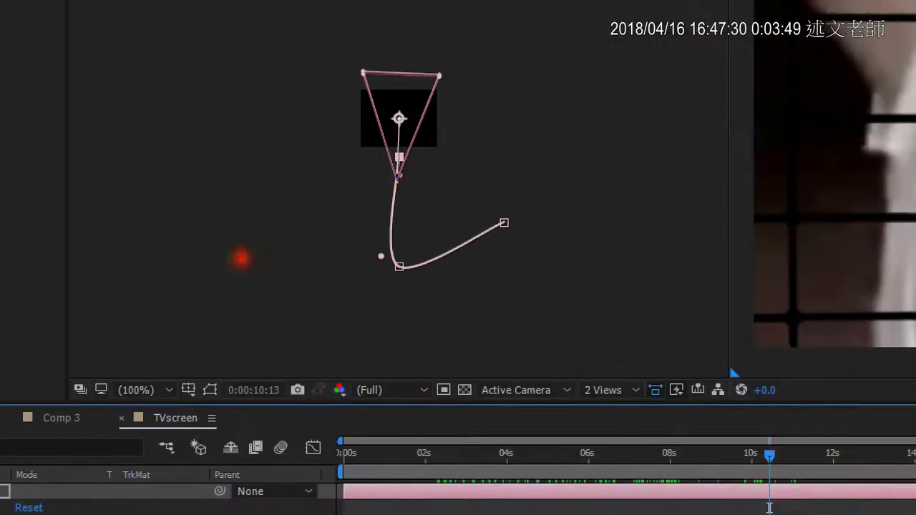
In the Top view, select Camera 1's 0:00:08:00 position keyframe and lengthen its direction handles diagonally for a rounder turn in the motion path.
{"action": "left_click_drag", "start_coordinate": [287, 197], "coordinate": [353, 283]}
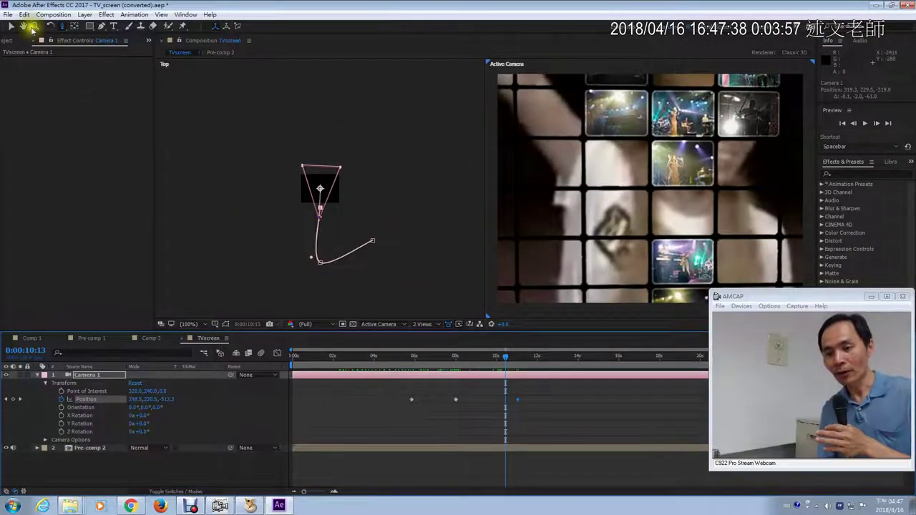
{"action": "left_click", "coordinate": [321, 267]}
{"action": "left_click", "coordinate": [319, 263]}
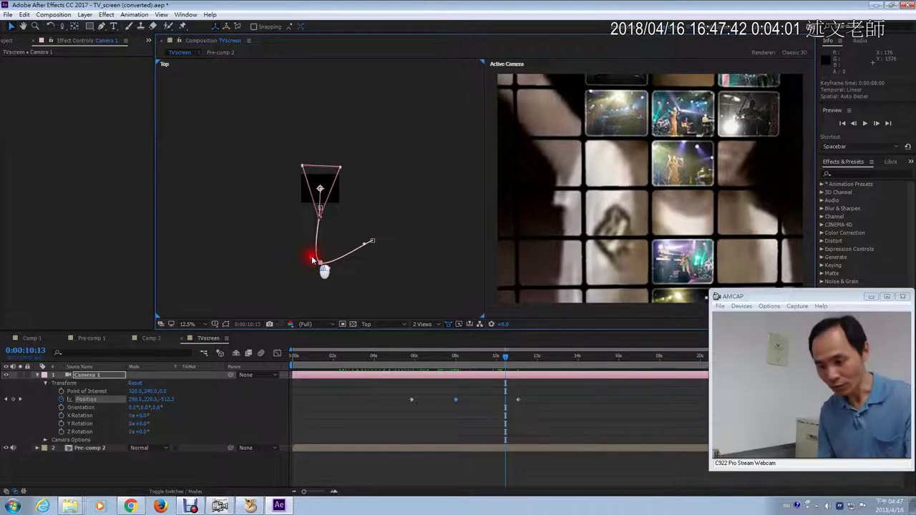
{"action": "mouse_move", "coordinate": [313, 260]}
{"action": "left_mouse_down"}
{"action": "mouse_move", "coordinate": [320, 231]}
{"action": "mouse_move", "coordinate": [307, 247]}
{"action": "left_mouse_up"}
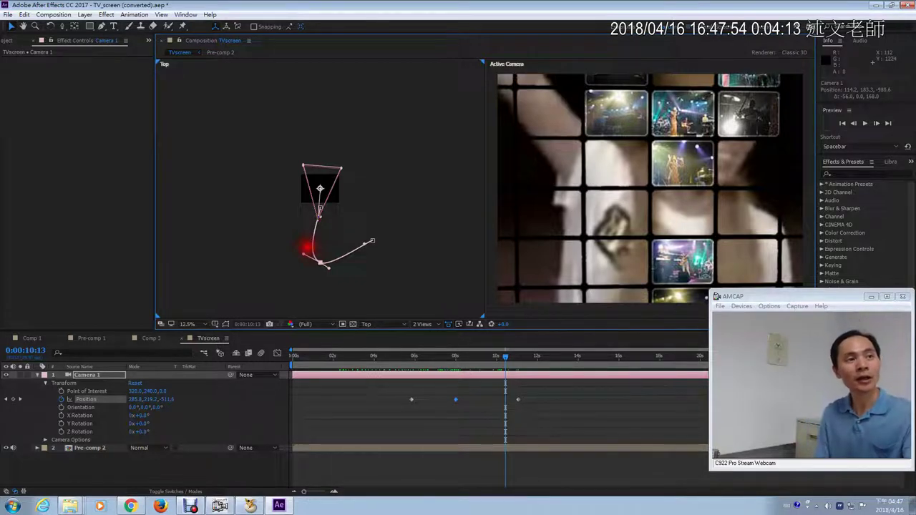
{"action": "mouse_move", "coordinate": [307, 248]}
{"action": "left_mouse_down"}
{"action": "mouse_move", "coordinate": [323, 241]}
{"action": "mouse_move", "coordinate": [305, 265]}
{"action": "mouse_move", "coordinate": [321, 231]}
{"action": "mouse_move", "coordinate": [293, 262]}
{"action": "mouse_move", "coordinate": [296, 240]}
{"action": "left_mouse_up"}
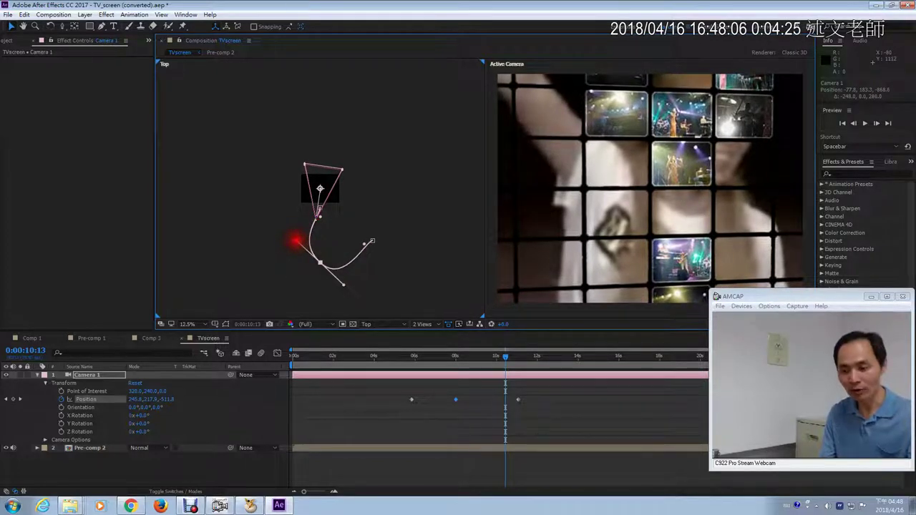
Adjust only the outgoing handle of the 0:00:08:00 keyframe so the camera approaches the wall in a straight line, and set the time to 0:00:13:14.
{"action": "left_click_drag", "start_coordinate": [299, 236], "coordinate": [322, 228]}
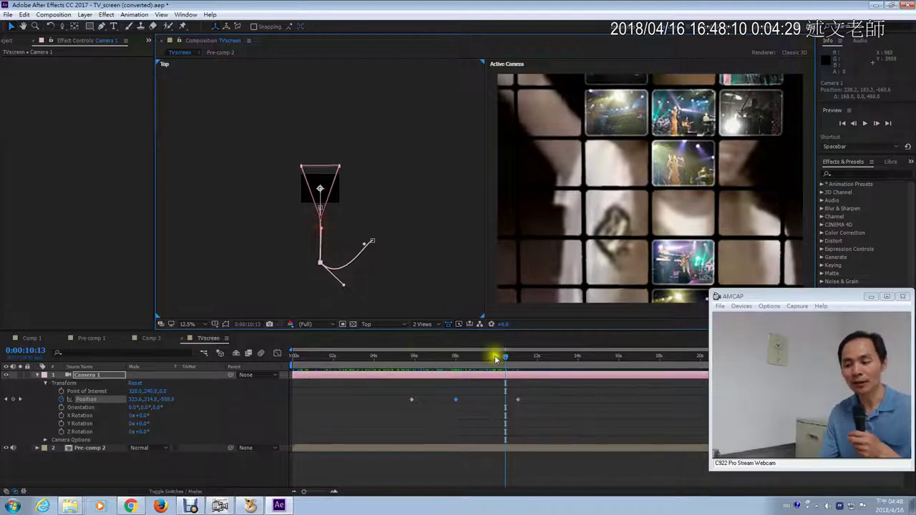
{"action": "mouse_move", "coordinate": [508, 362]}
{"action": "left_mouse_down"}
{"action": "mouse_move", "coordinate": [357, 361]}
{"action": "mouse_move", "coordinate": [568, 376]}
{"action": "left_mouse_up"}
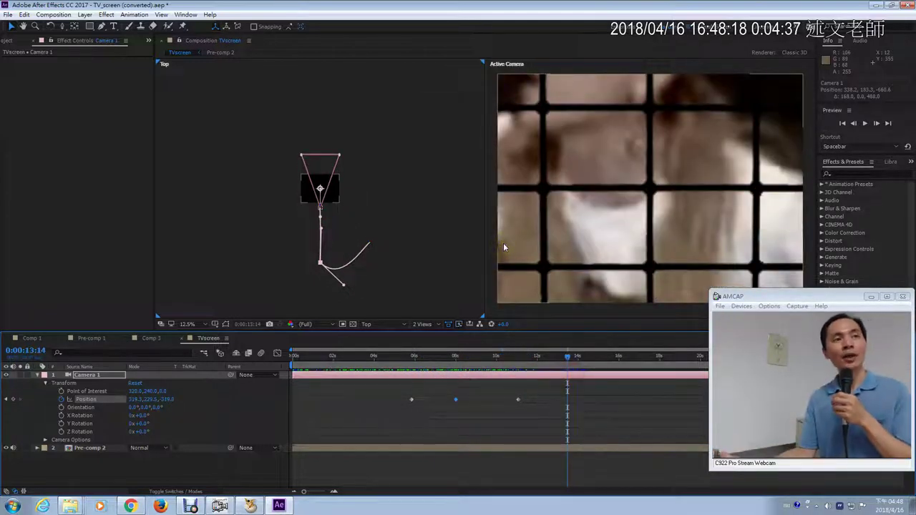